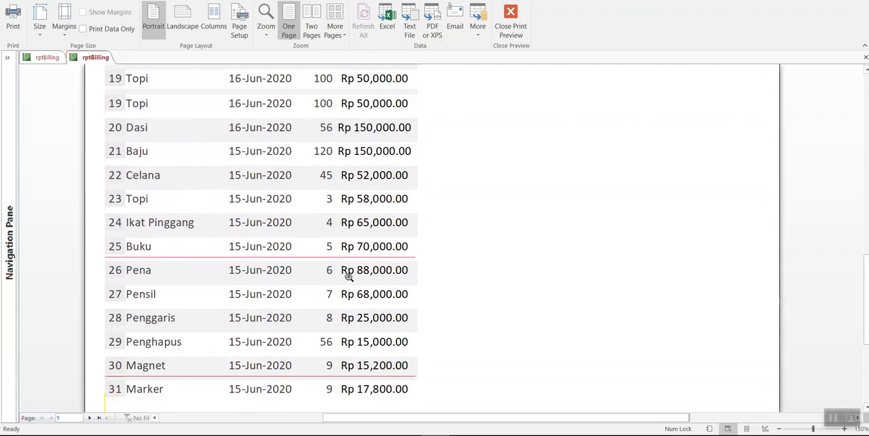
{"action": "scroll", "coordinate": [348, 276], "scroll_direction": "up", "scroll_amount": 3}
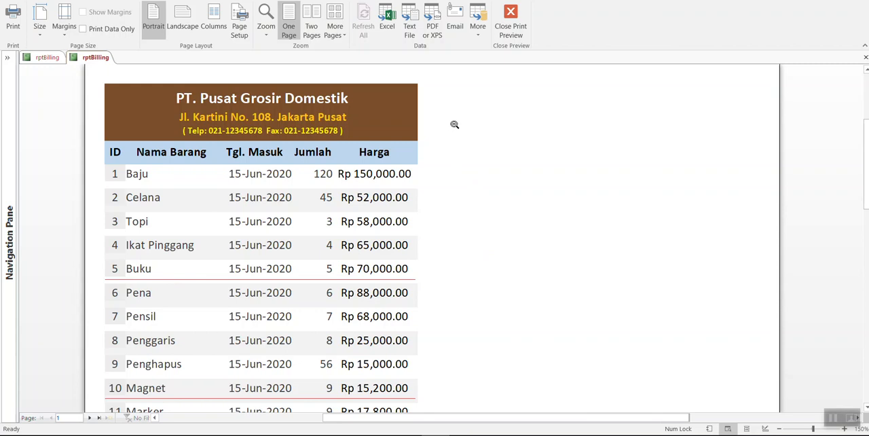
Step: Examine the rptBilling print preview for the separator lines between groups of five item rows
{"action": "scroll", "coordinate": [453, 128], "scroll_direction": "down", "scroll_amount": 1}
{"action": "scroll", "coordinate": [454, 127], "scroll_direction": "up", "scroll_amount": 1}
{"action": "scroll", "coordinate": [300, 265], "scroll_direction": "down", "scroll_amount": 2}
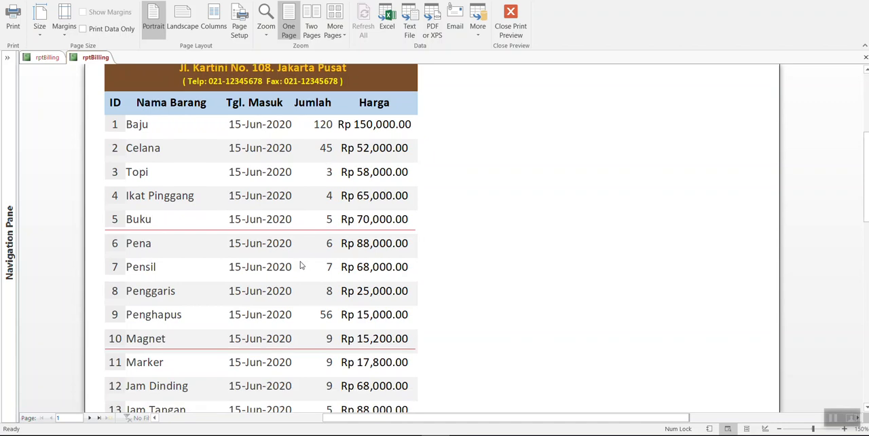
{"action": "scroll", "coordinate": [301, 265], "scroll_direction": "down", "scroll_amount": 1}
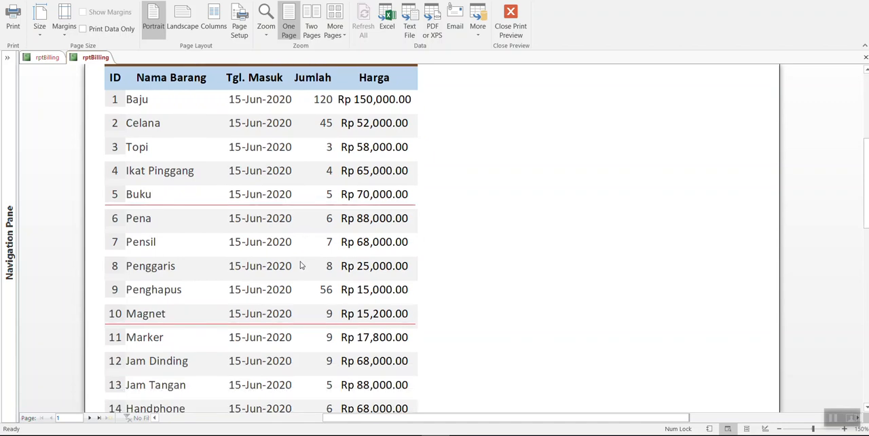
{"action": "scroll", "coordinate": [301, 265], "scroll_direction": "up", "scroll_amount": 1}
{"action": "scroll", "coordinate": [301, 266], "scroll_direction": "up", "scroll_amount": 2}
{"action": "scroll", "coordinate": [429, 233], "scroll_direction": "down", "scroll_amount": 2}
{"action": "scroll", "coordinate": [429, 233], "scroll_direction": "up", "scroll_amount": 1}
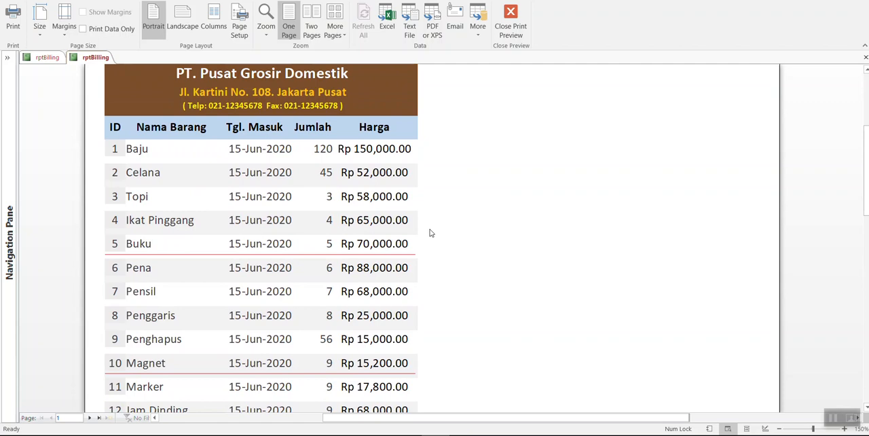
{"action": "scroll", "coordinate": [430, 233], "scroll_direction": "down", "scroll_amount": 2}
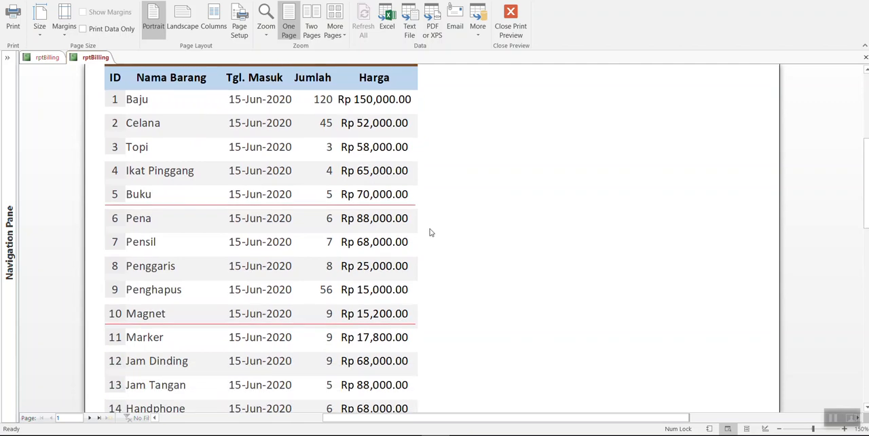
{"action": "scroll", "coordinate": [430, 233], "scroll_direction": "up", "scroll_amount": 1}
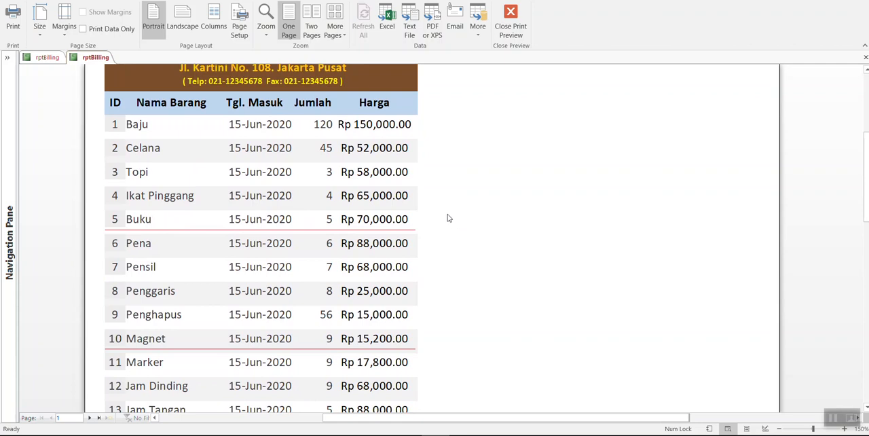
{"action": "scroll", "coordinate": [448, 219], "scroll_direction": "up", "scroll_amount": 1}
{"action": "scroll", "coordinate": [445, 218], "scroll_direction": "up", "scroll_amount": 1}
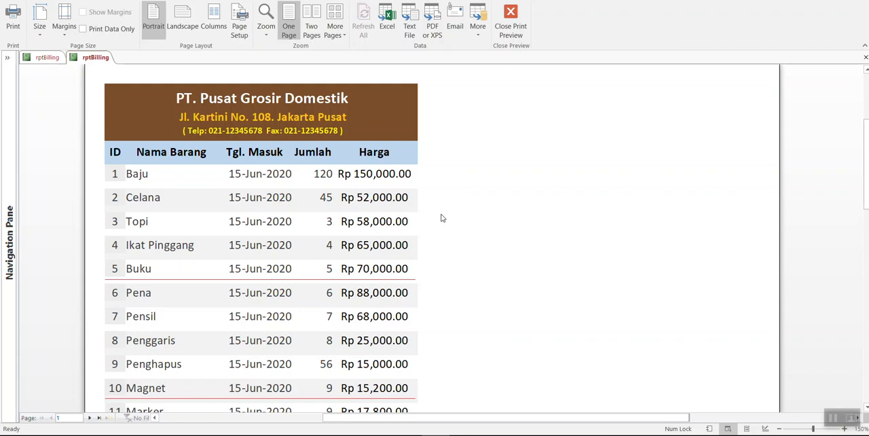
Step: Check the billing report in Report View and return it to Print Preview
{"action": "right_click", "coordinate": [457, 125]}
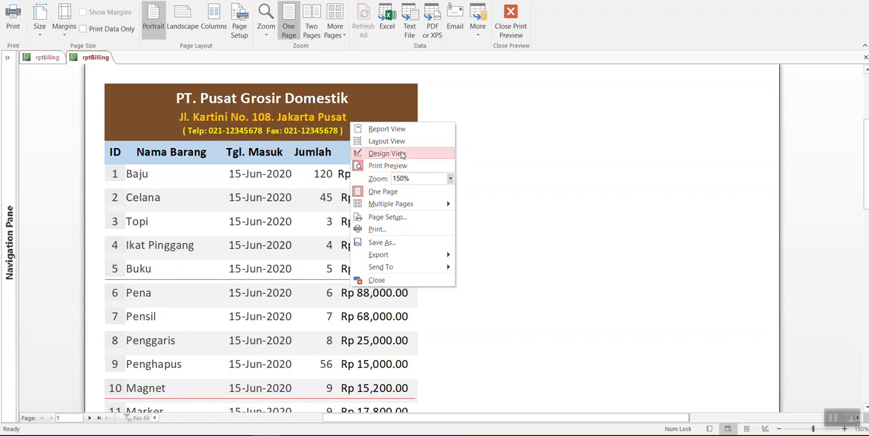
{"action": "left_click", "coordinate": [399, 129]}
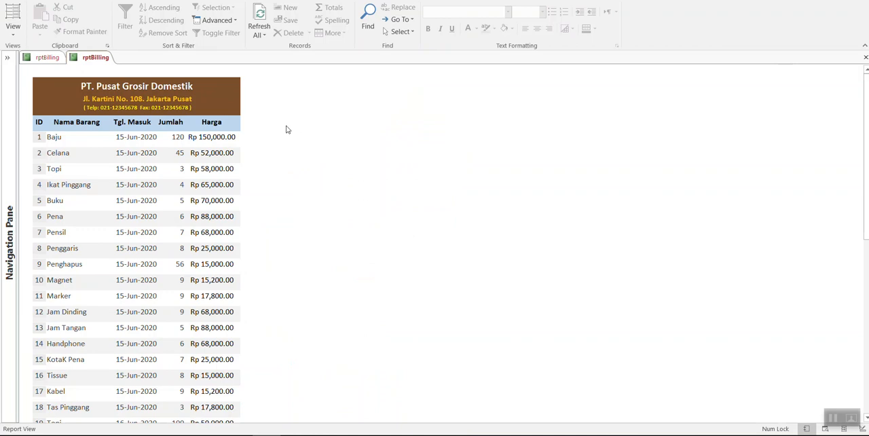
{"action": "right_click", "coordinate": [295, 137]}
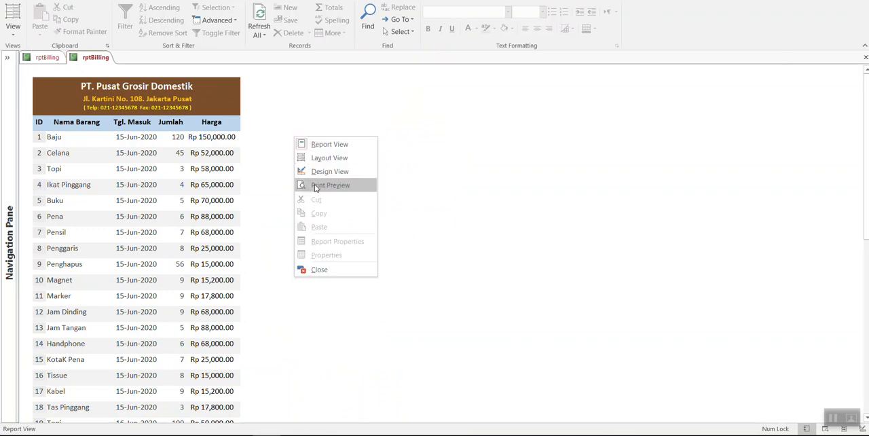
{"action": "left_click", "coordinate": [314, 186]}
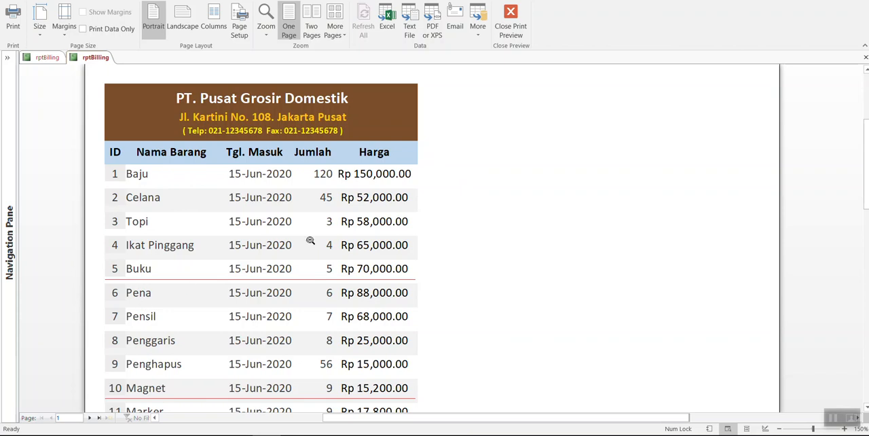
Step: Compare the previewed report's header and first item rows with the placement of the red lines below every fifth record
{"action": "scroll", "coordinate": [467, 206], "scroll_direction": "down", "scroll_amount": 5}
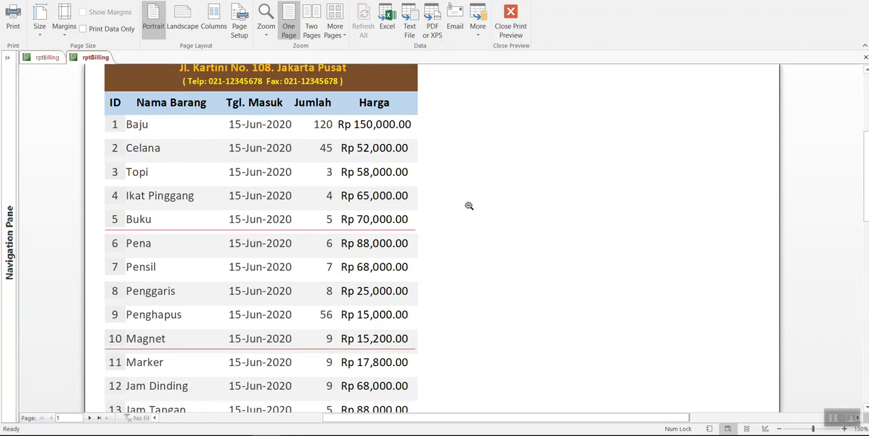
{"action": "scroll", "coordinate": [454, 214], "scroll_direction": "up", "scroll_amount": 5}
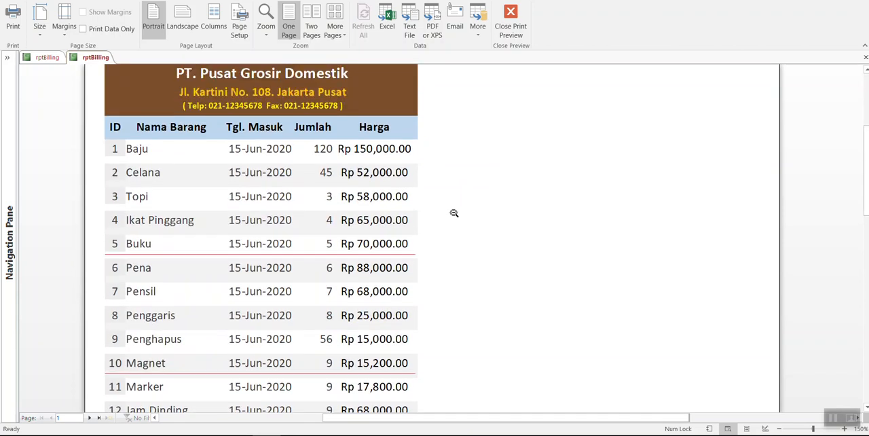
{"action": "scroll", "coordinate": [220, 202], "scroll_direction": "up", "scroll_amount": 1}
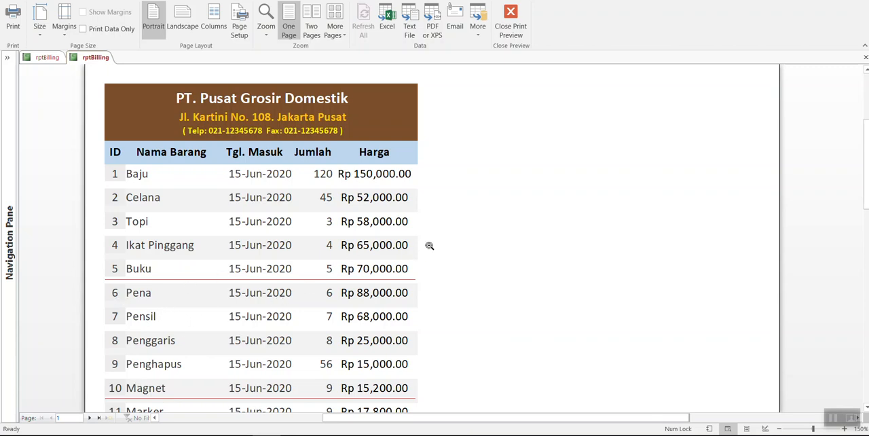
{"action": "scroll", "coordinate": [433, 243], "scroll_direction": "down", "scroll_amount": 1}
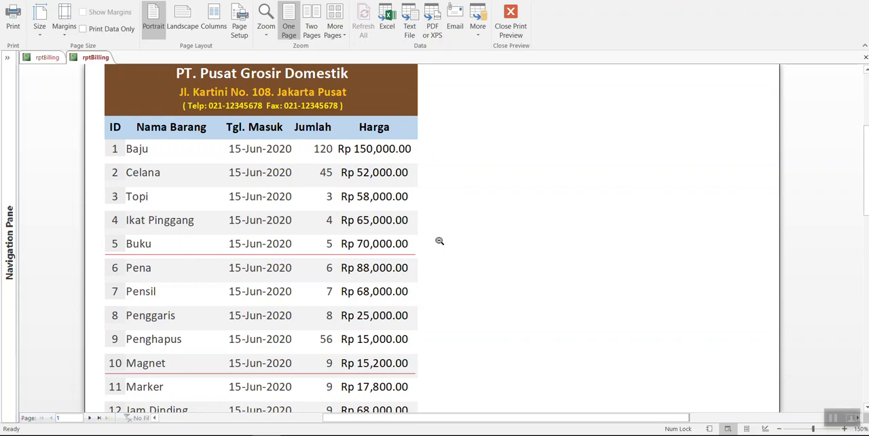
{"action": "scroll", "coordinate": [439, 241], "scroll_direction": "up", "scroll_amount": 1}
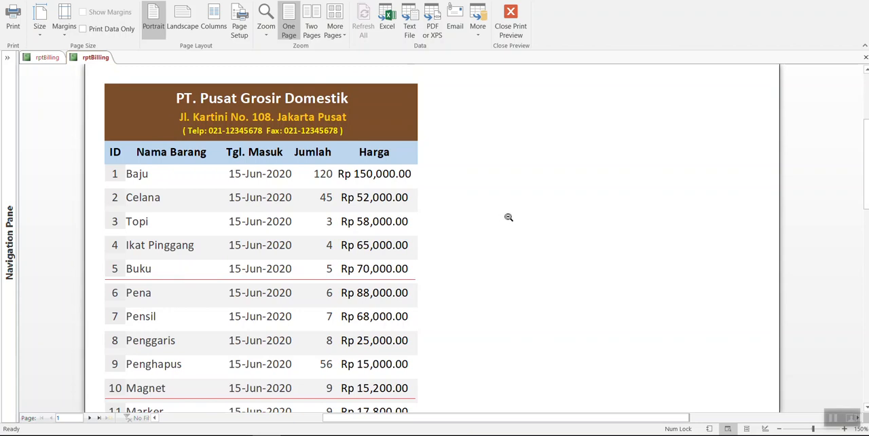
{"action": "scroll", "coordinate": [508, 217], "scroll_direction": "down", "scroll_amount": 1}
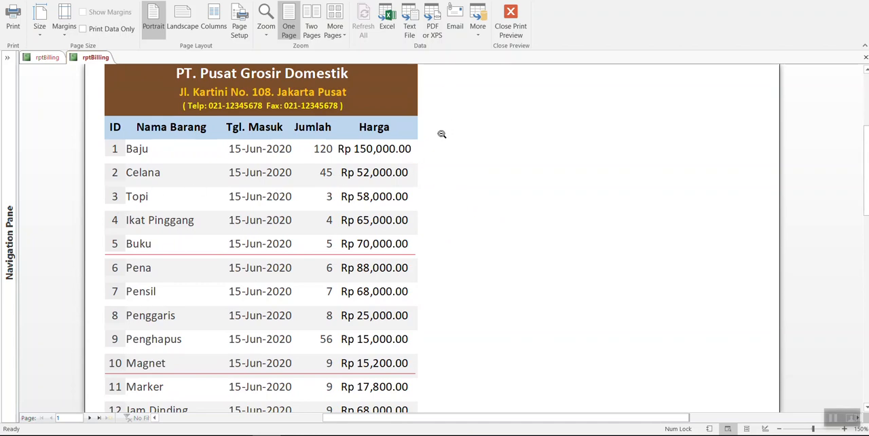
{"action": "scroll", "coordinate": [440, 125], "scroll_direction": "up", "scroll_amount": 1}
{"action": "scroll", "coordinate": [453, 125], "scroll_direction": "down", "scroll_amount": 1}
{"action": "scroll", "coordinate": [454, 124], "scroll_direction": "up", "scroll_amount": 1}
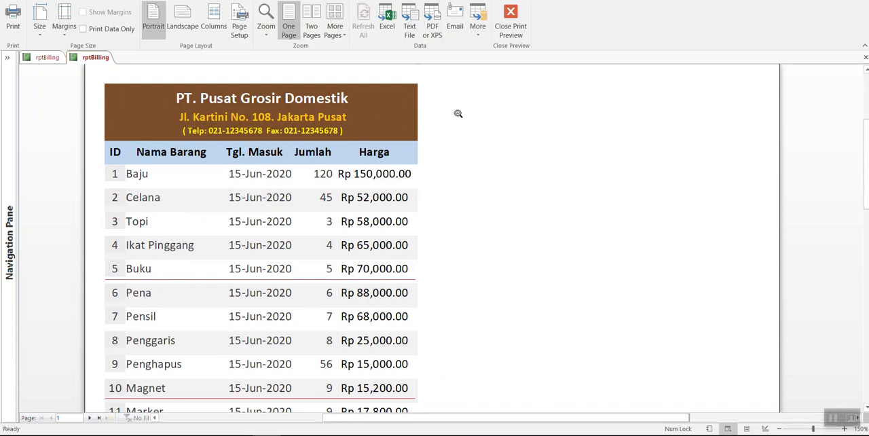
{"action": "scroll", "coordinate": [459, 116], "scroll_direction": "down", "scroll_amount": 1}
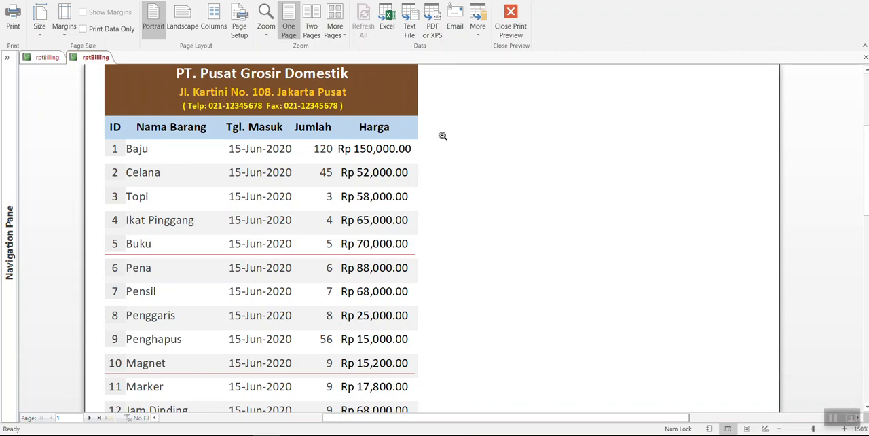
{"action": "scroll", "coordinate": [441, 135], "scroll_direction": "up", "scroll_amount": 1}
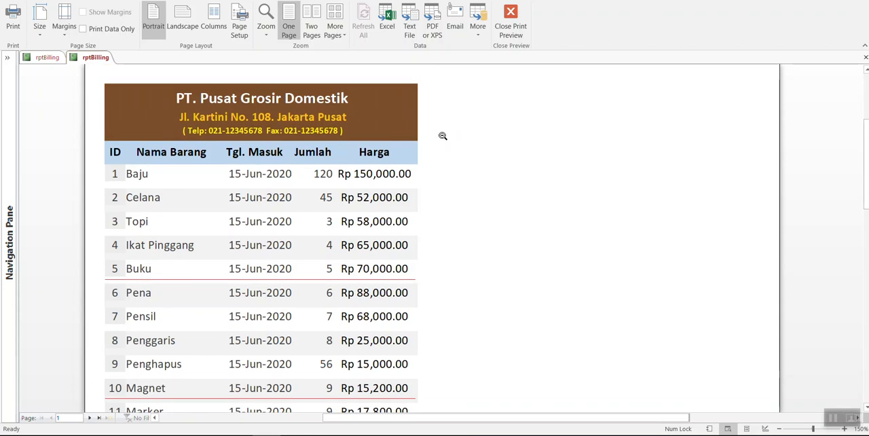
Step: Switch the report to Design View, select the Detail section and widen the property sheet showing its events
{"action": "right_click", "coordinate": [442, 136]}
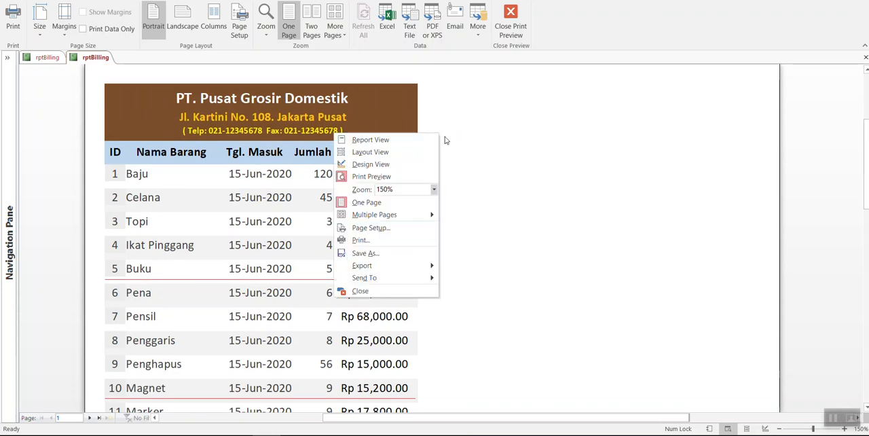
{"action": "left_click", "coordinate": [405, 164]}
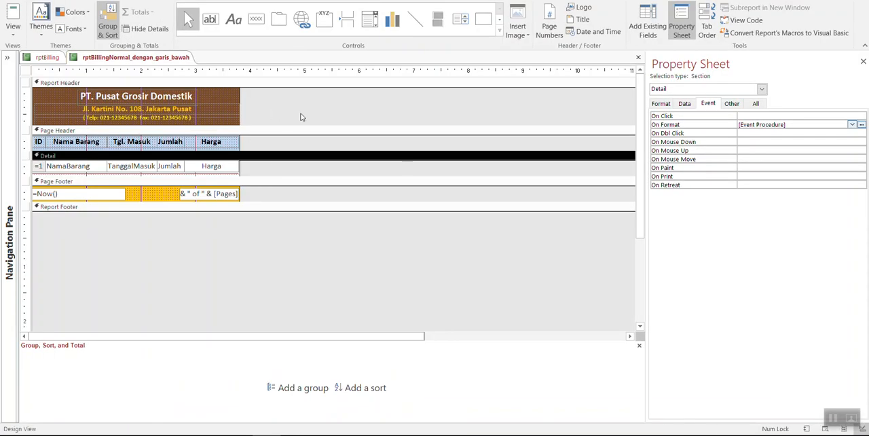
{"action": "key", "text": "ctrl+r"}
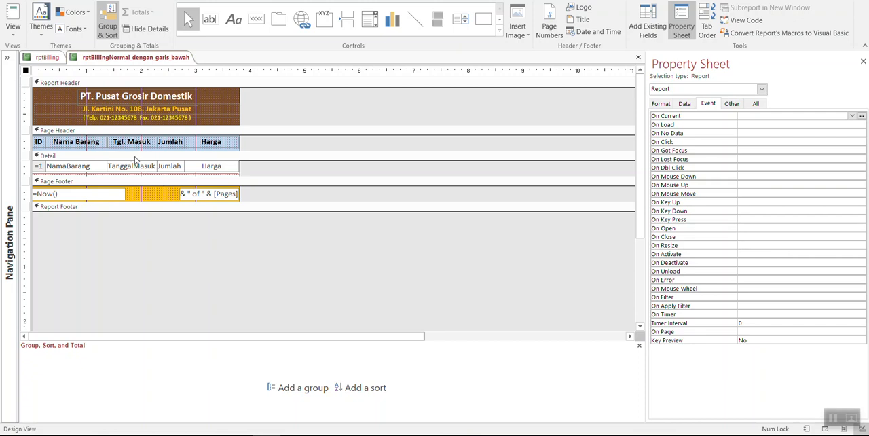
{"action": "left_click", "coordinate": [134, 157]}
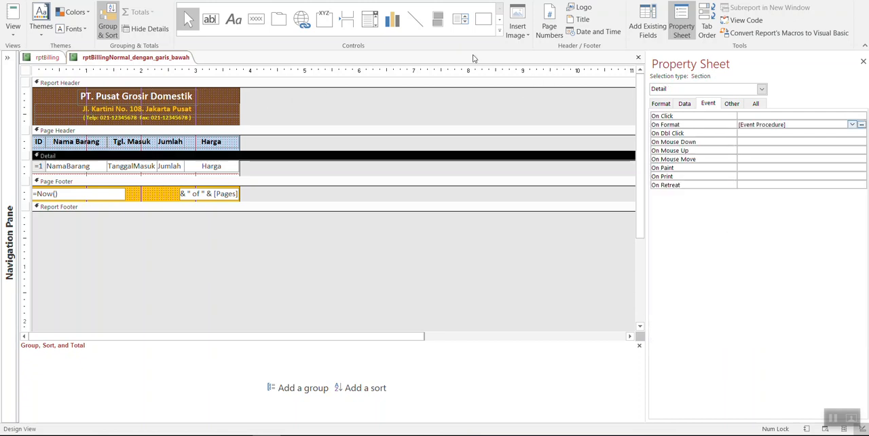
{"action": "left_click_drag", "start_coordinate": [645, 108], "coordinate": [284, 165]}
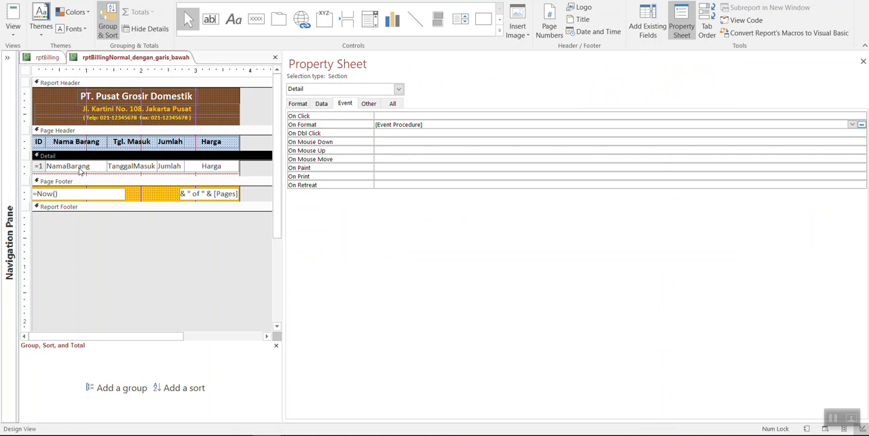
Step: Open the Detail section's On Format event procedure in the code editor and review the whole Detail_Format routine
{"action": "left_click", "coordinate": [432, 125]}
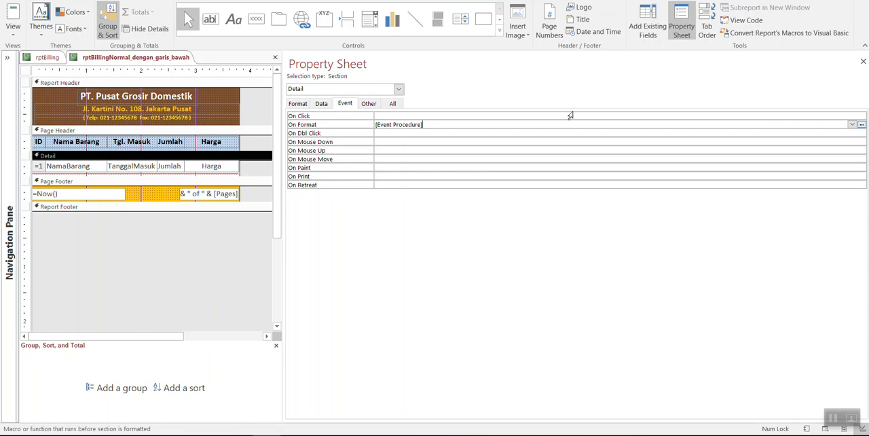
{"action": "left_click", "coordinate": [861, 126]}
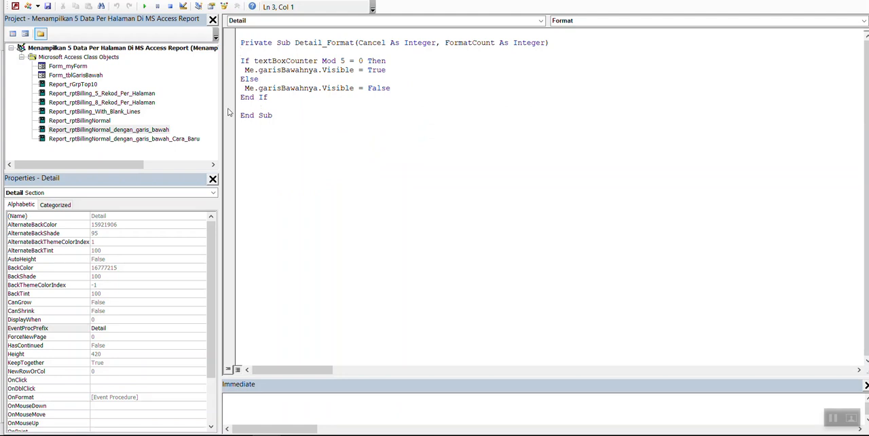
{"action": "left_click_drag", "start_coordinate": [297, 115], "coordinate": [225, 43]}
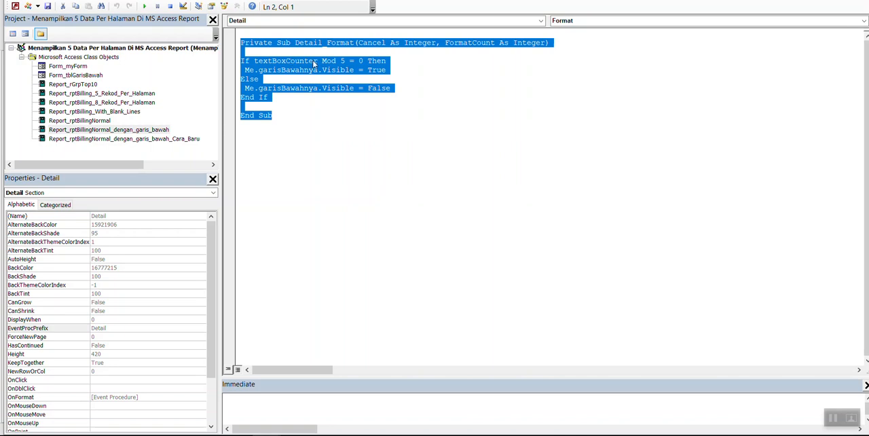
{"action": "left_click", "coordinate": [361, 111]}
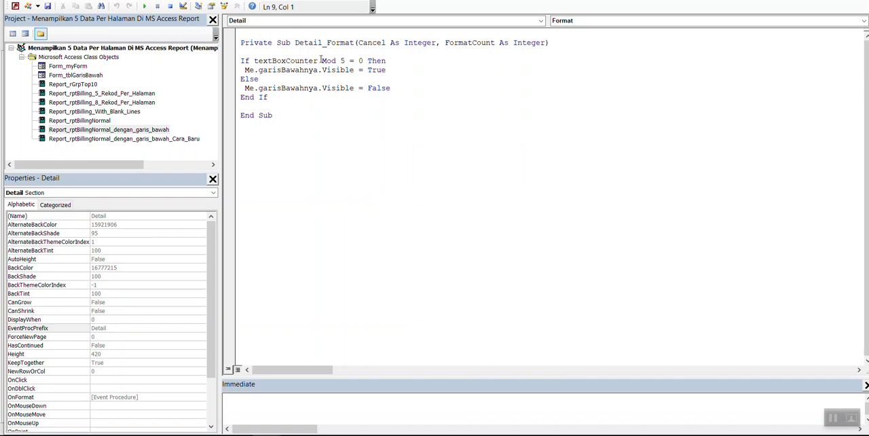
Step: Add the comment "' menampikan 5 baris data dengan garis bawah" after the Mod 5 condition and save the code
{"action": "double_click", "coordinate": [342, 61]}
{"action": "left_click", "coordinate": [410, 60]}
{"action": "type", "text": "' menampikan 5 baris "}
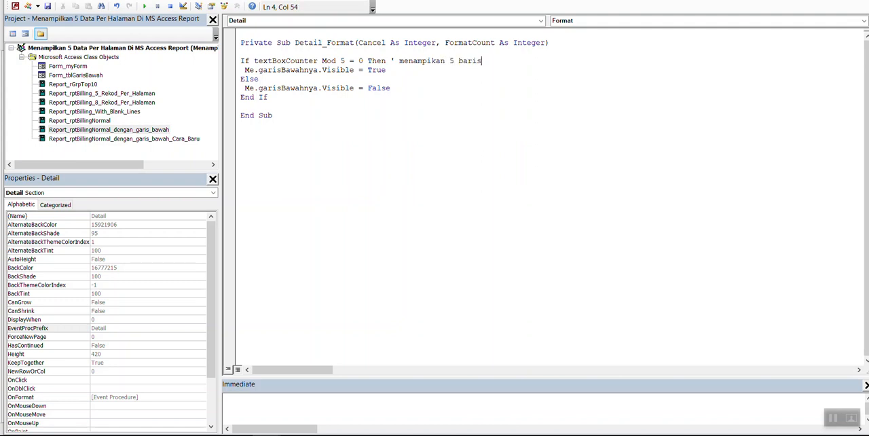
{"action": "type", "text": "data dengan garis"}
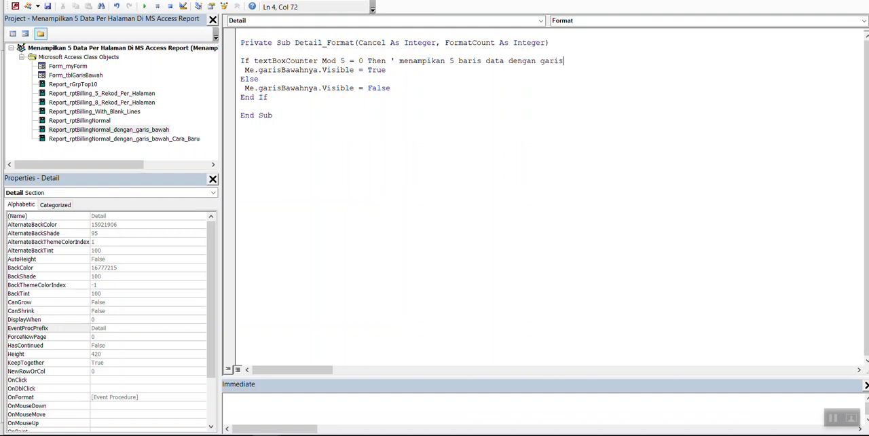
{"action": "type", "text": " bawah"}
{"action": "left_click", "coordinate": [48, 6]}
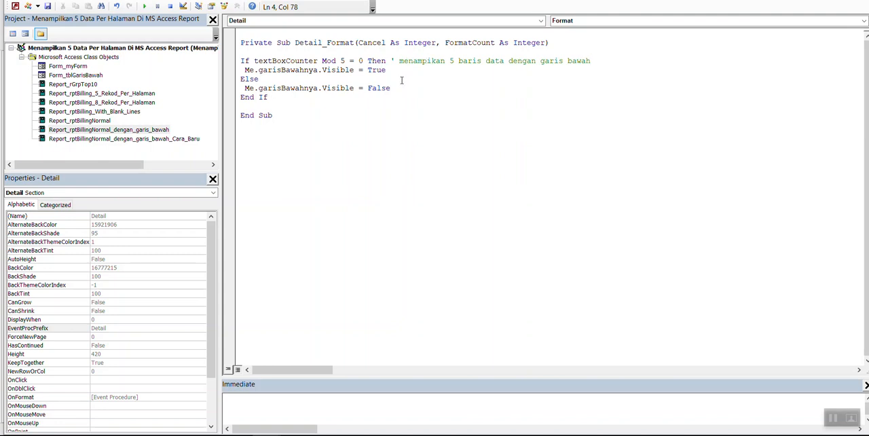
Step: Walk through the If, Else and End If lines that control the visibility of garisBawahnya
{"action": "left_click", "coordinate": [243, 61]}
{"action": "left_click", "coordinate": [247, 69]}
{"action": "left_click_drag", "start_coordinate": [246, 73], "coordinate": [247, 82]}
{"action": "left_click", "coordinate": [247, 89]}
{"action": "left_click", "coordinate": [246, 98]}
Step: Highlight textBoxCounter in the code, return to the report design and select the matching counter text box in the Detail section
{"action": "left_click_drag", "start_coordinate": [254, 60], "coordinate": [317, 58]}
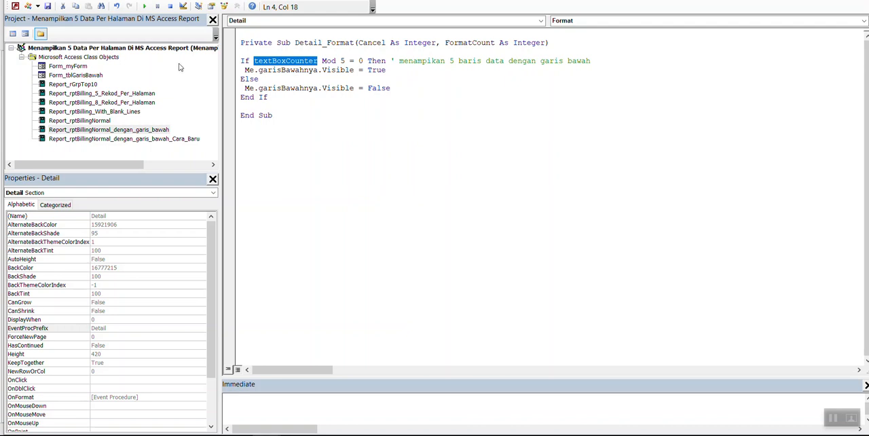
{"action": "left_click", "coordinate": [15, 6]}
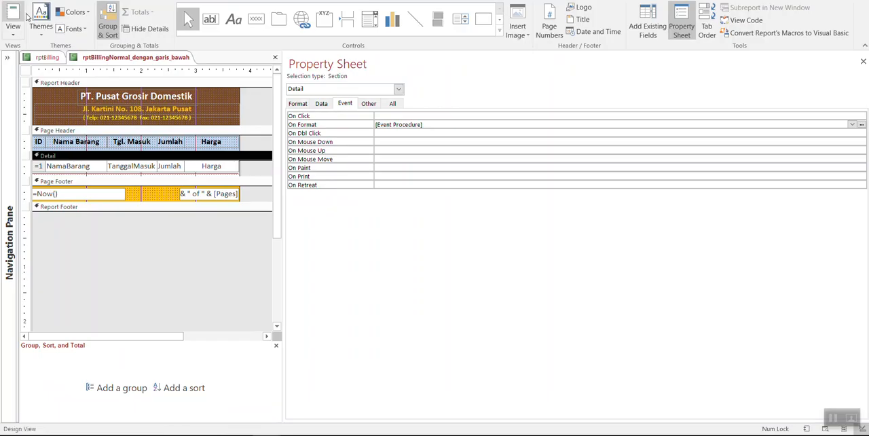
{"action": "left_click", "coordinate": [41, 166]}
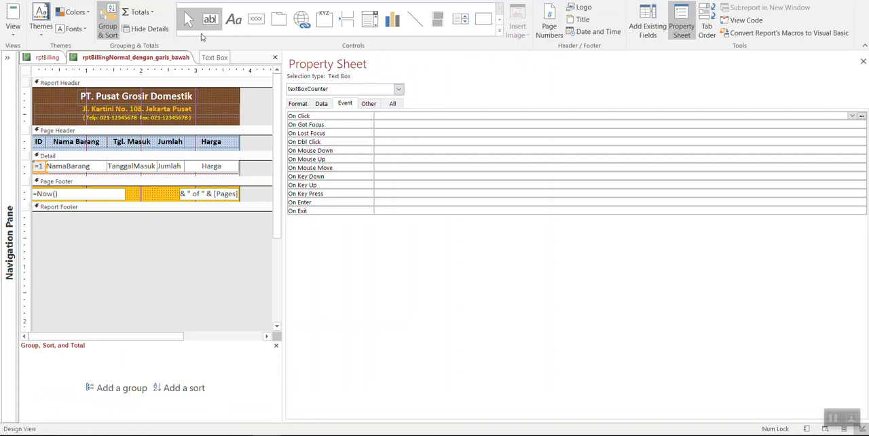
Step: Check the Control Source and Running Sum properties of textBoxCounter
{"action": "left_click", "coordinate": [322, 103]}
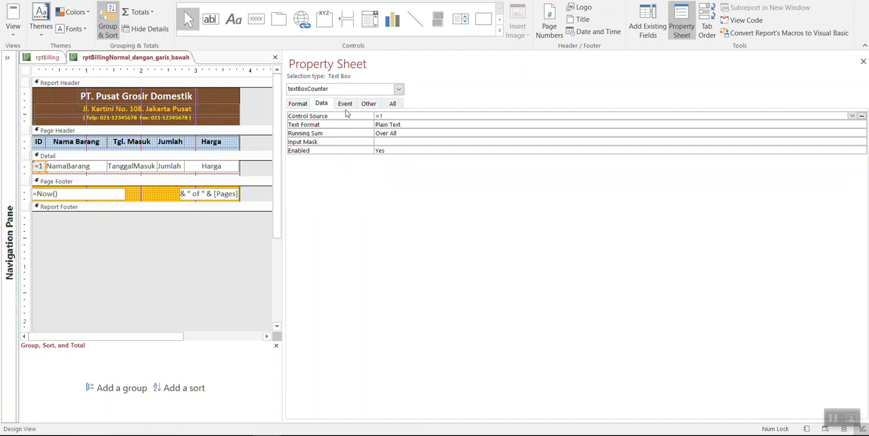
{"action": "left_click", "coordinate": [399, 117]}
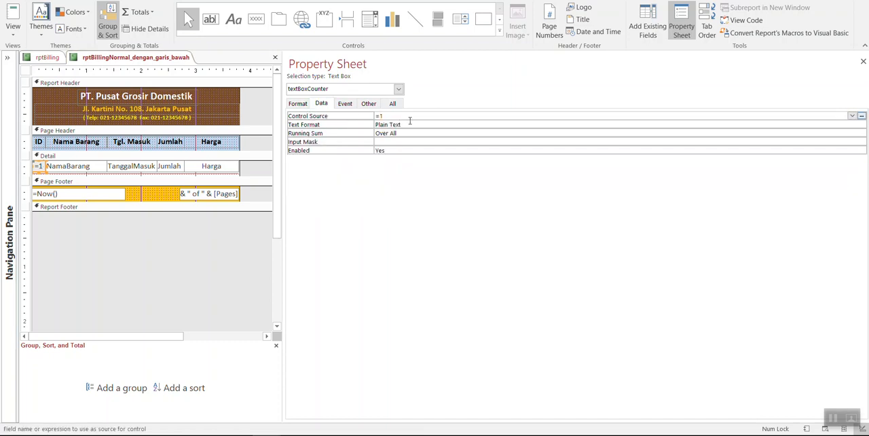
{"action": "left_click", "coordinate": [409, 133]}
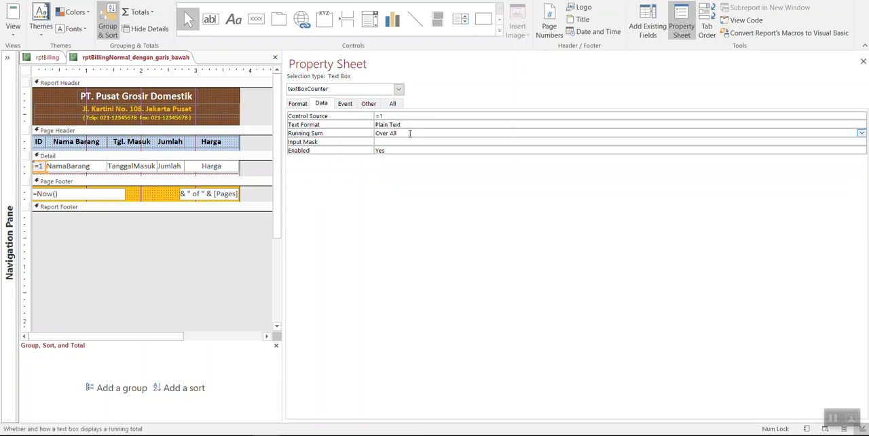
Step: Open the Detail section's On Format event procedure to view its code, and return to the report design
{"action": "left_click", "coordinate": [346, 104]}
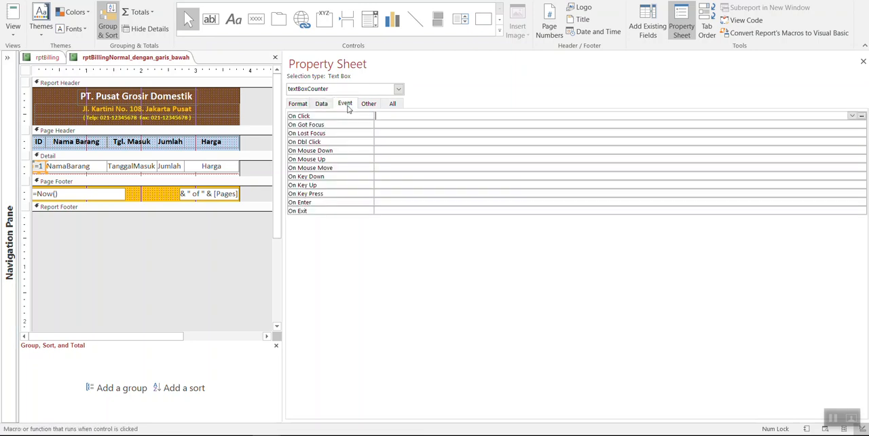
{"action": "left_click", "coordinate": [65, 158]}
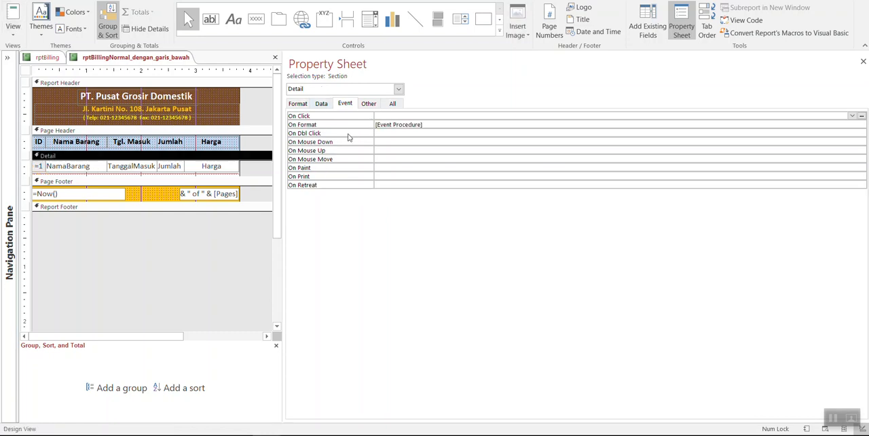
{"action": "left_click", "coordinate": [384, 124]}
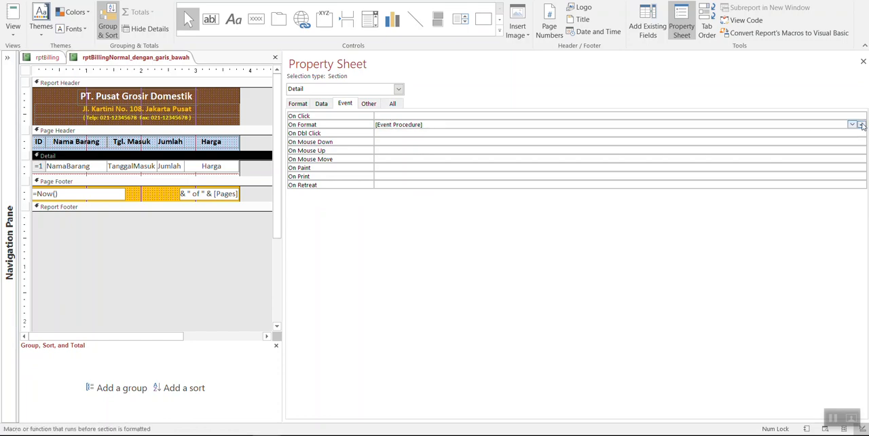
{"action": "left_click", "coordinate": [861, 124]}
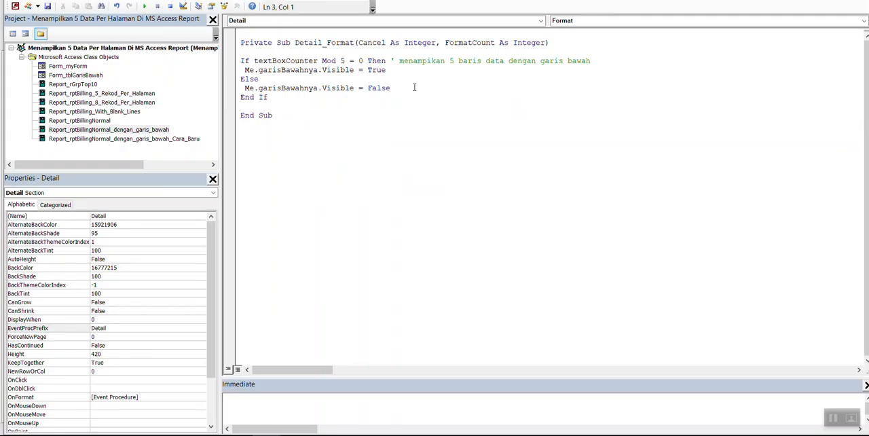
{"action": "left_click", "coordinate": [15, 6]}
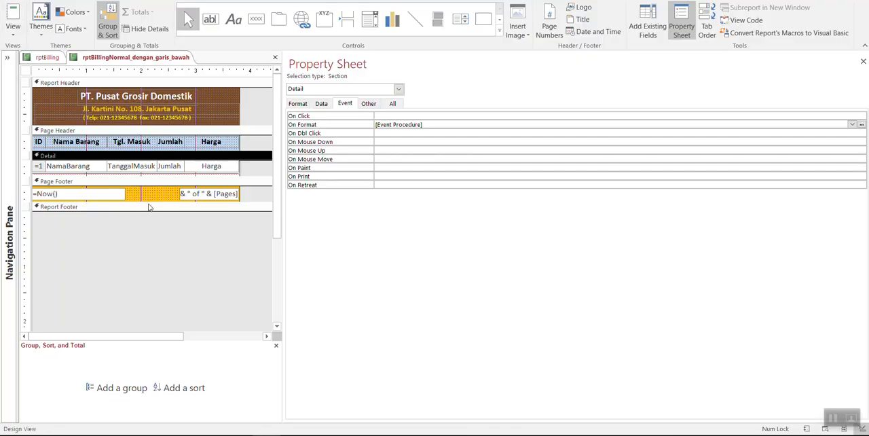
Step: Enlarge the Detail section and draw a slanted line about 3.58" wide and 0.21" high below garisBawahnya
{"action": "left_click_drag", "start_coordinate": [205, 175], "coordinate": [204, 208]}
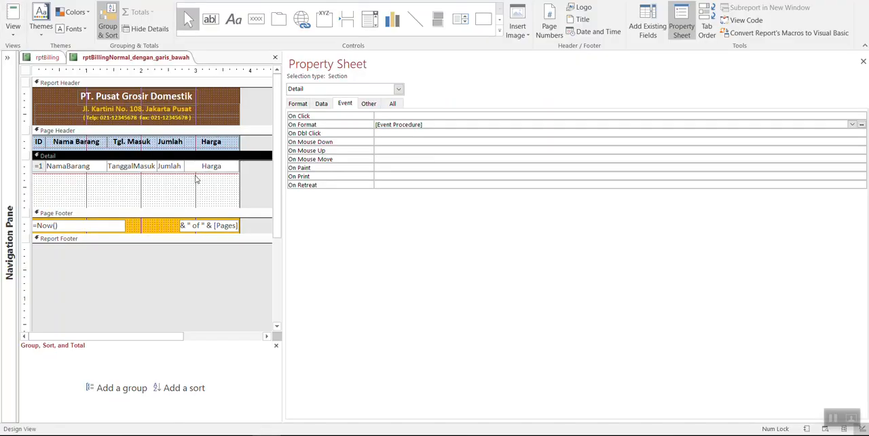
{"action": "left_click", "coordinate": [196, 176]}
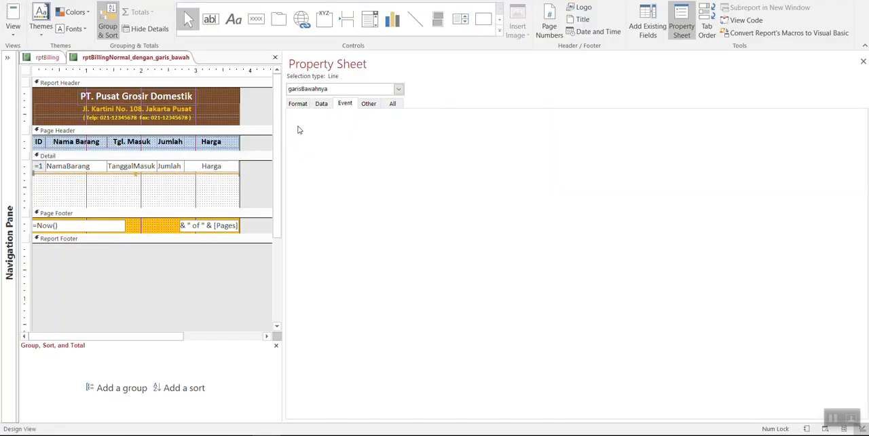
{"action": "left_click", "coordinate": [418, 27]}
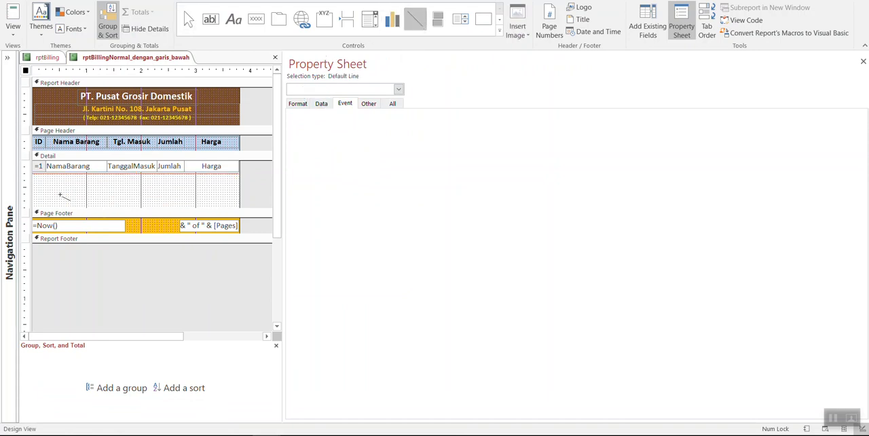
{"action": "mouse_move", "coordinate": [36, 186]}
{"action": "left_mouse_down"}
{"action": "mouse_move", "coordinate": [247, 195]}
{"action": "mouse_move", "coordinate": [230, 197]}
{"action": "left_mouse_up"}
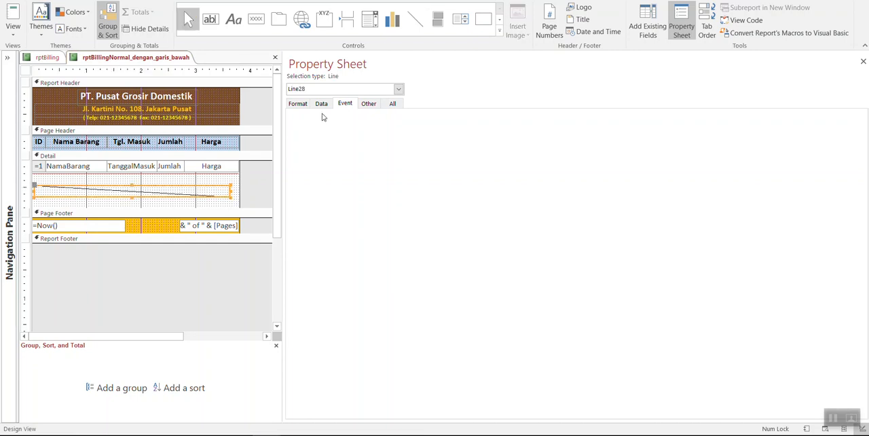
Step: Set the newly drawn line's height to 0 to make it horizontal, and delete that line from the Detail section
{"action": "left_click", "coordinate": [299, 103]}
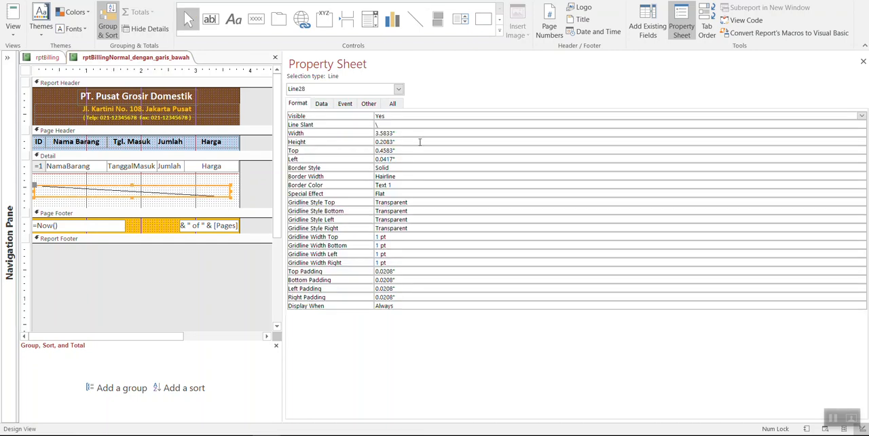
{"action": "double_click", "coordinate": [416, 145]}
{"action": "type", "text": "0"}
{"action": "key", "text": "Return"}
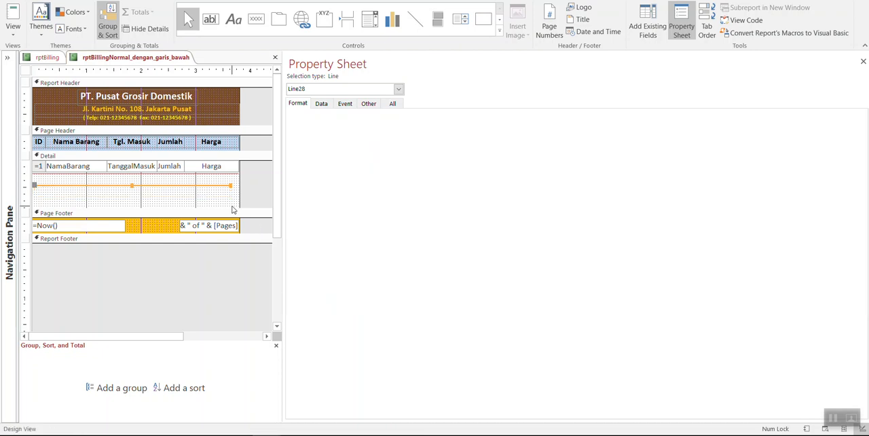
{"action": "left_click", "coordinate": [233, 206]}
{"action": "left_click_drag", "start_coordinate": [225, 191], "coordinate": [213, 185]}
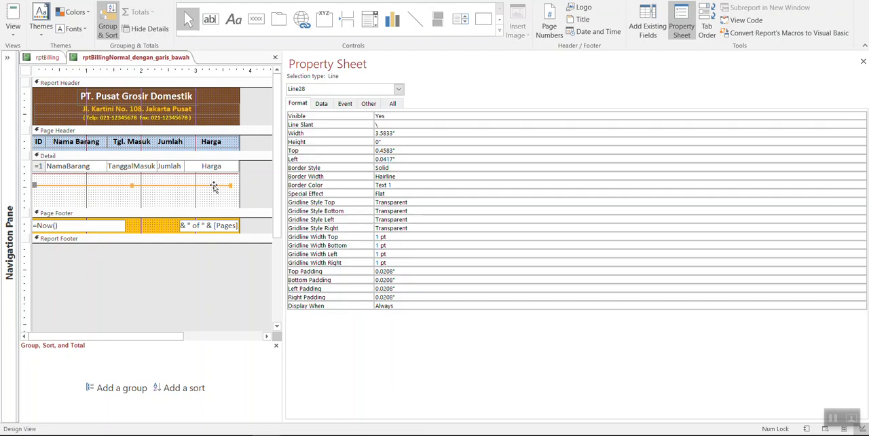
{"action": "key", "text": "Delete"}
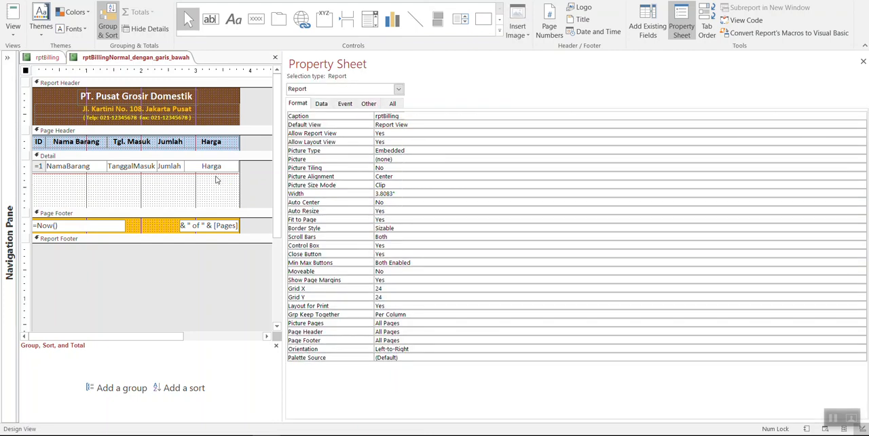
Step: Select the garisBawahnya line and examine its format properties and the available outline colour and line thickness options
{"action": "left_click", "coordinate": [222, 176]}
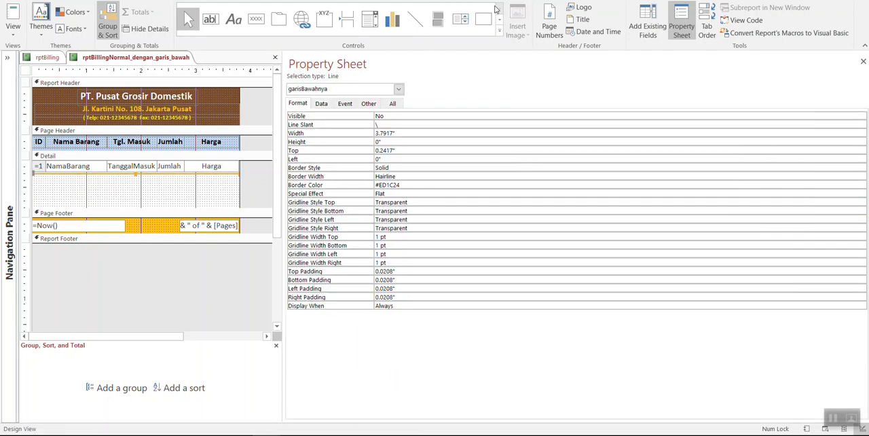
{"action": "left_click", "coordinate": [387, 0]}
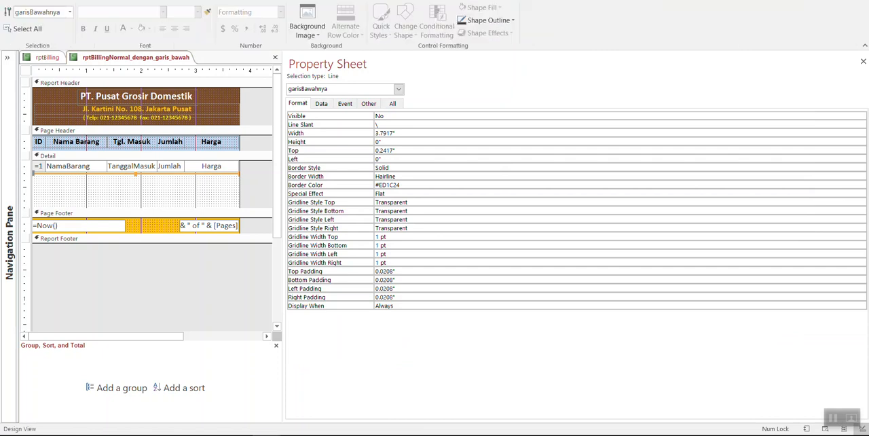
{"action": "left_click", "coordinate": [483, 26]}
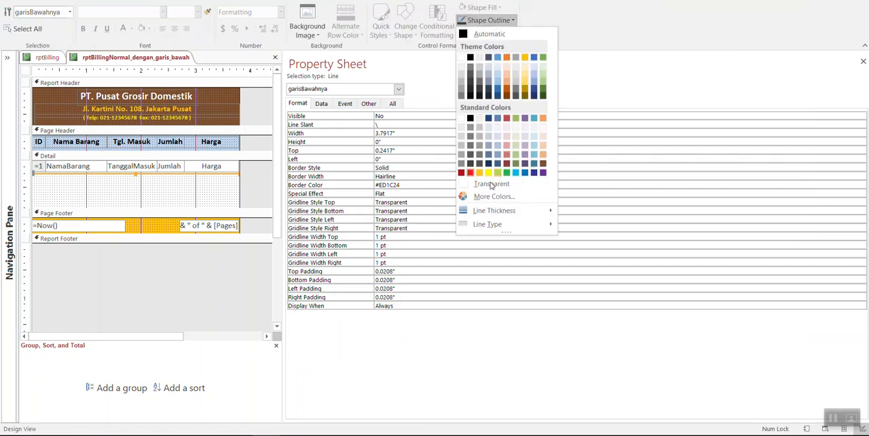
{"action": "mouse_move", "coordinate": [484, 214]}
{"action": "left_click", "coordinate": [262, 106]}
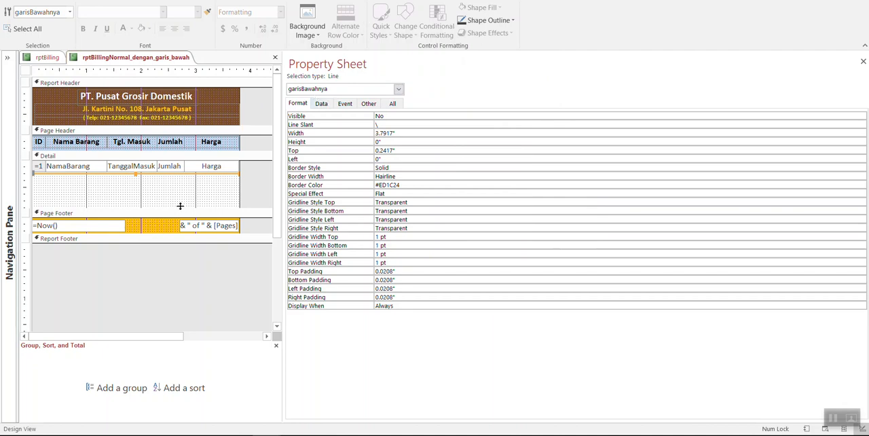
Step: Shrink the Detail section to end just below the garisBawahnya line, and check the line's Name property
{"action": "left_click_drag", "start_coordinate": [182, 209], "coordinate": [204, 175]}
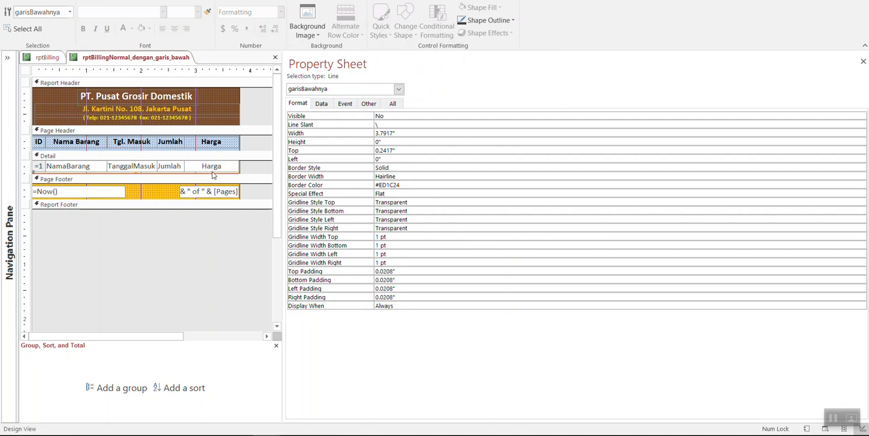
{"action": "left_click", "coordinate": [322, 105]}
{"action": "left_click", "coordinate": [347, 108]}
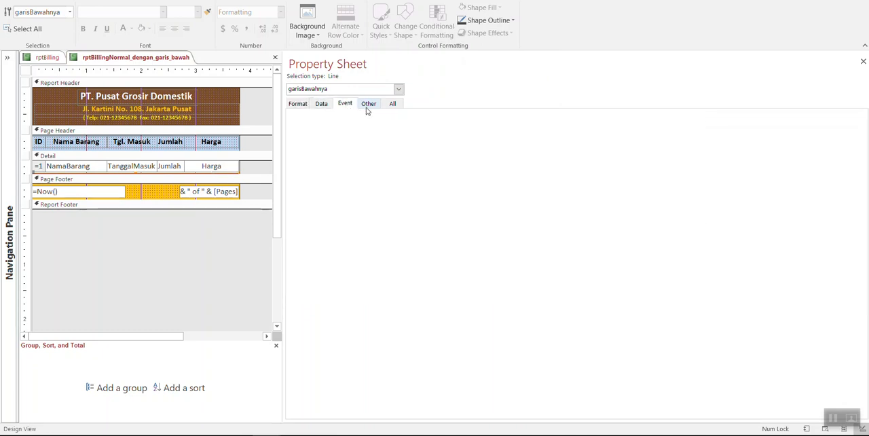
{"action": "left_click", "coordinate": [367, 107]}
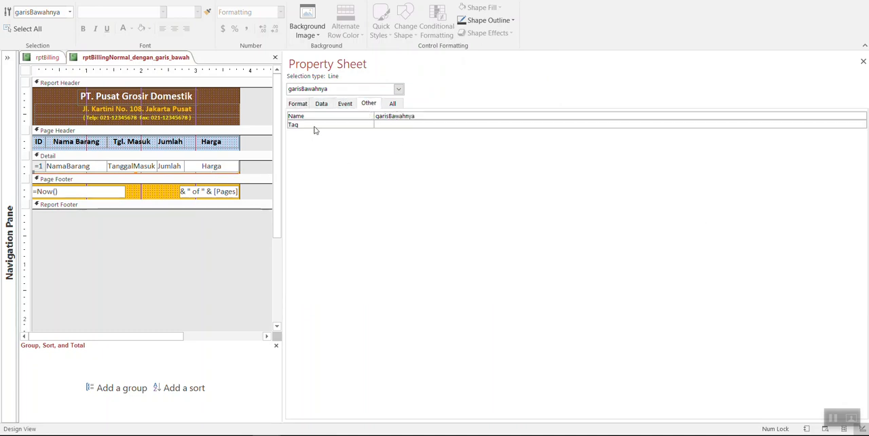
Step: Select the Detail section and open its On Format event procedure in the code editor
{"action": "left_click", "coordinate": [74, 159]}
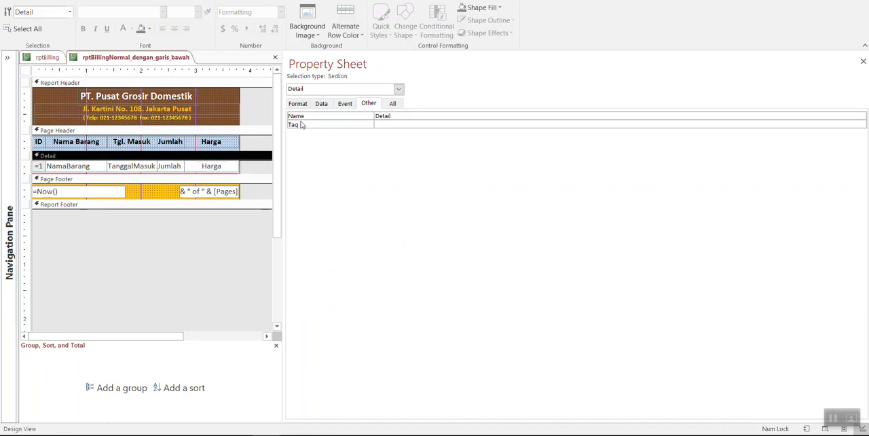
{"action": "left_click", "coordinate": [345, 103]}
{"action": "left_click", "coordinate": [404, 124]}
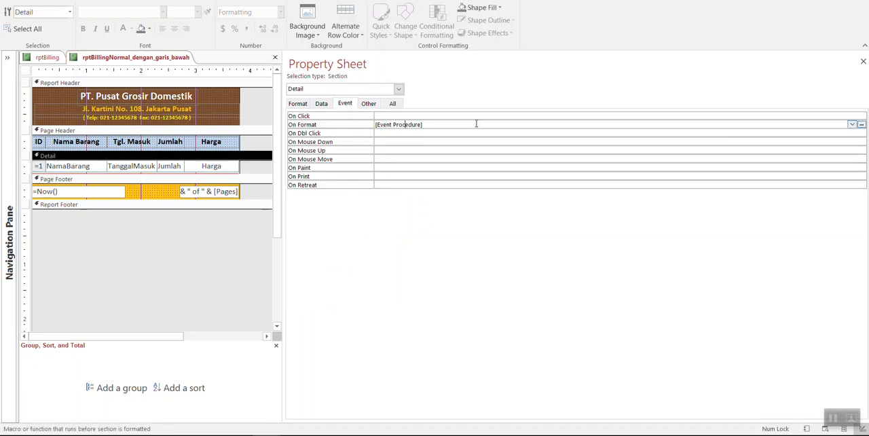
{"action": "left_click", "coordinate": [861, 124]}
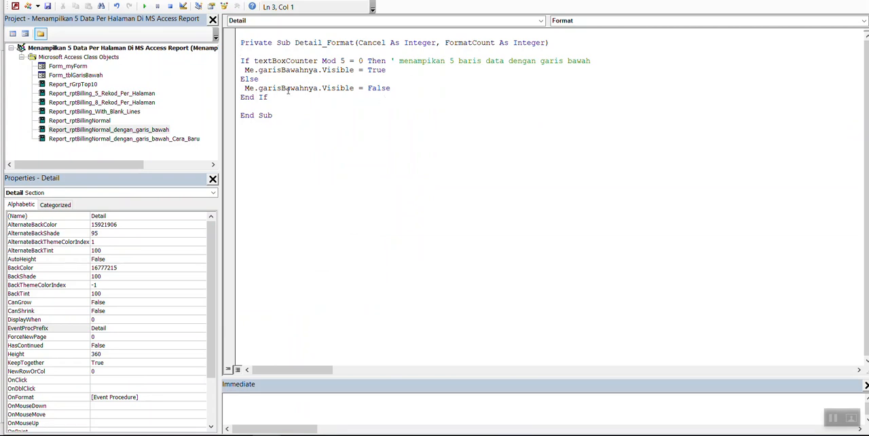
Step: Review the Mod 5 condition and the garisBawahnya visibility lines, highlight the False value, and return to the report design
{"action": "left_click", "coordinate": [406, 87]}
{"action": "left_click", "coordinate": [342, 61]}
{"action": "left_click", "coordinate": [296, 70]}
{"action": "left_click", "coordinate": [276, 80]}
{"action": "left_click", "coordinate": [331, 88]}
{"action": "left_click", "coordinate": [392, 89]}
{"action": "left_click_drag", "start_coordinate": [367, 89], "coordinate": [390, 89]}
{"action": "left_click", "coordinate": [397, 92]}
{"action": "left_click", "coordinate": [15, 7]}
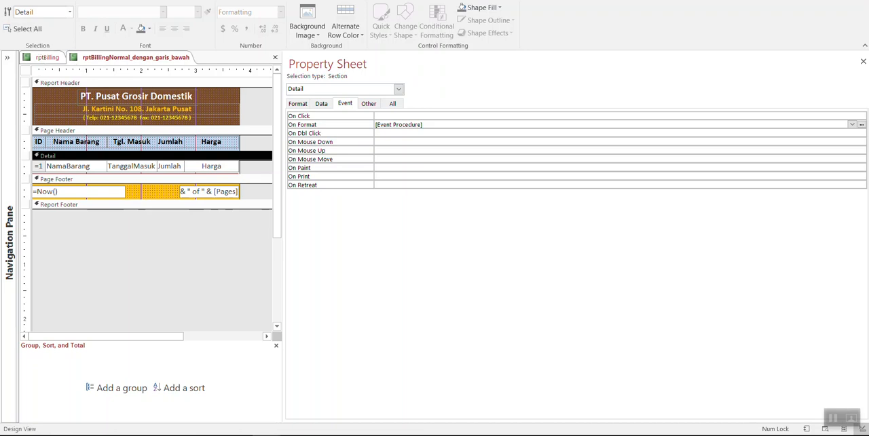
Step: Display the report in Report View and switch it to Print Preview to examine the separator lines
{"action": "left_click", "coordinate": [12, 21]}
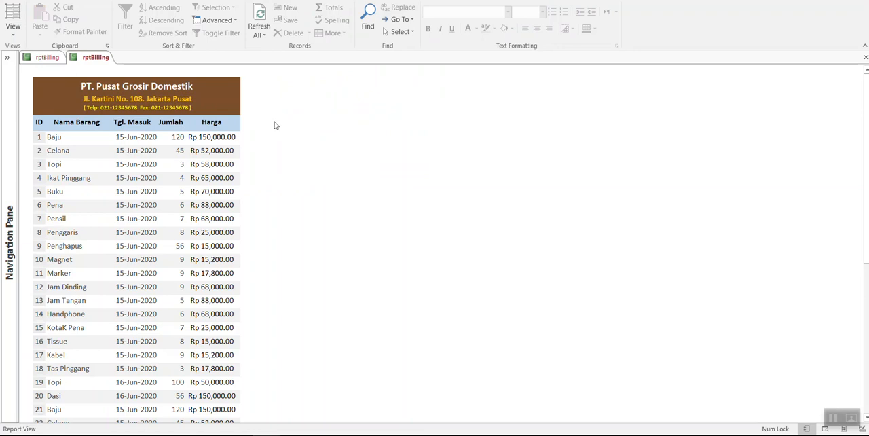
{"action": "right_click", "coordinate": [276, 124]}
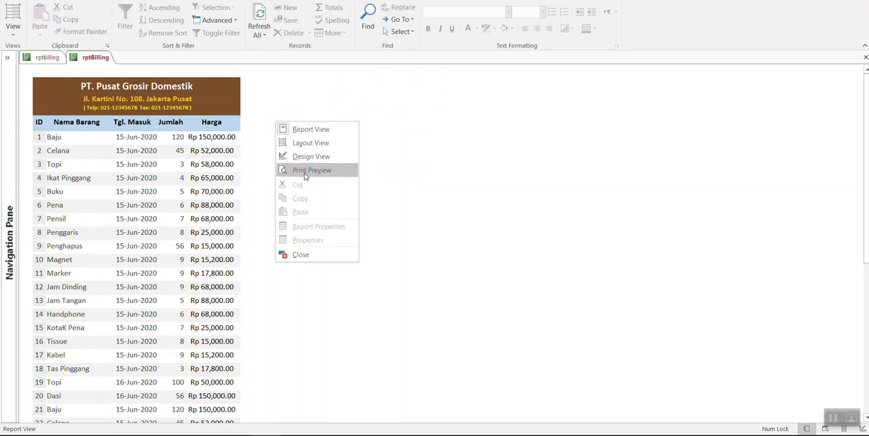
{"action": "left_click", "coordinate": [305, 172]}
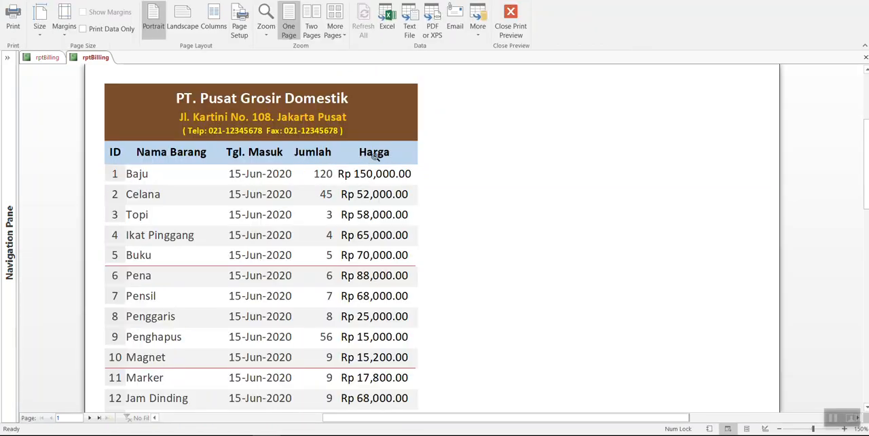